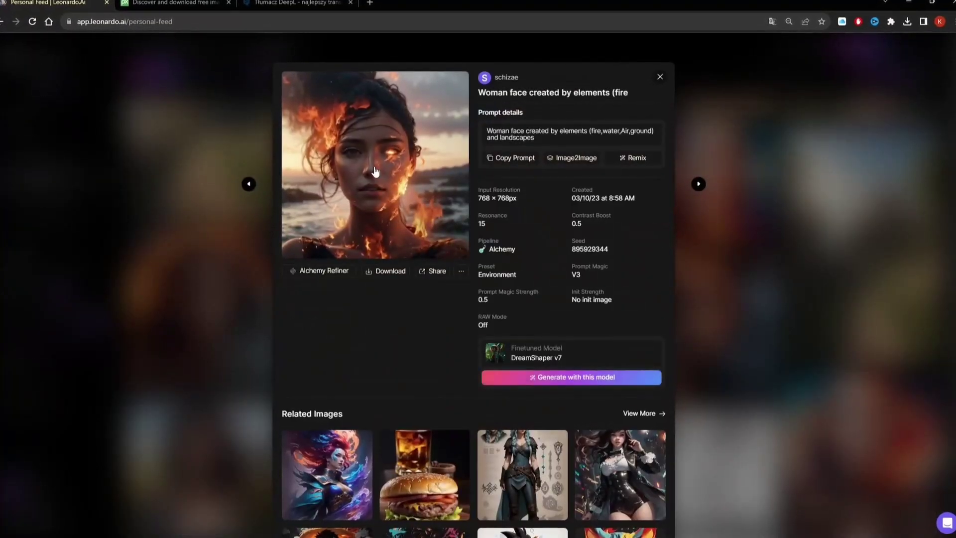
Open the fire-woman portrait in the viewer and bring up its Alchemy Refiner options
left_click(375, 172)
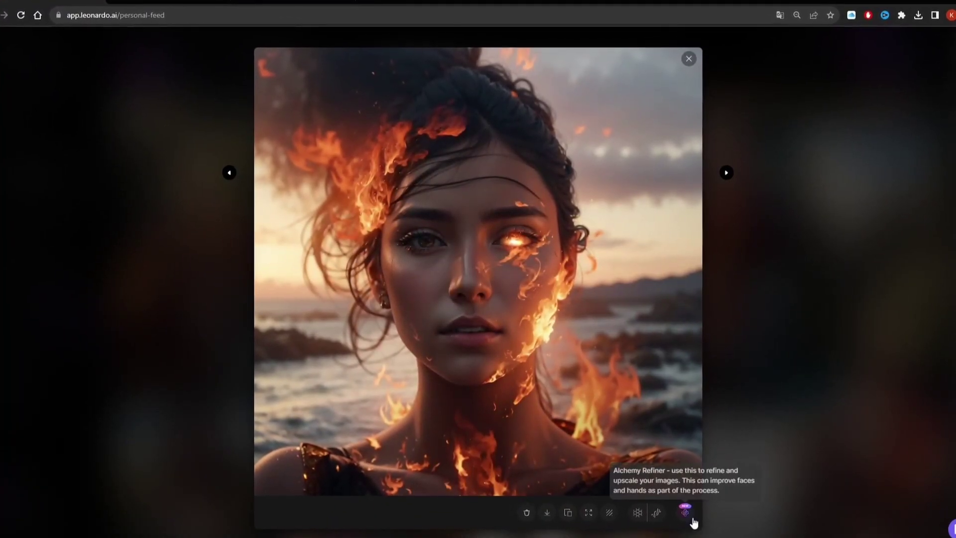
left_click(685, 513)
left_click(470, 505)
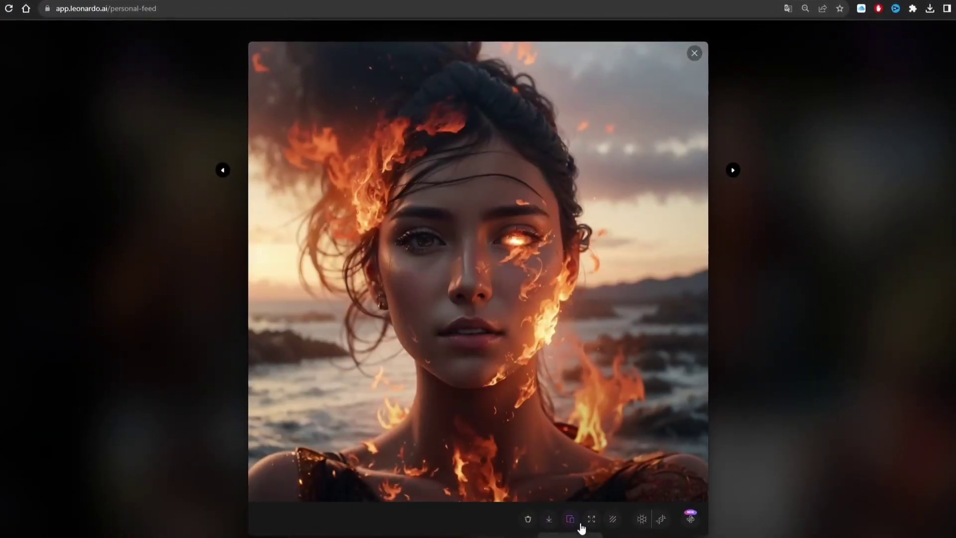
Refine the fire-woman portrait at Medium strength with Creative Mode off
left_click(690, 518)
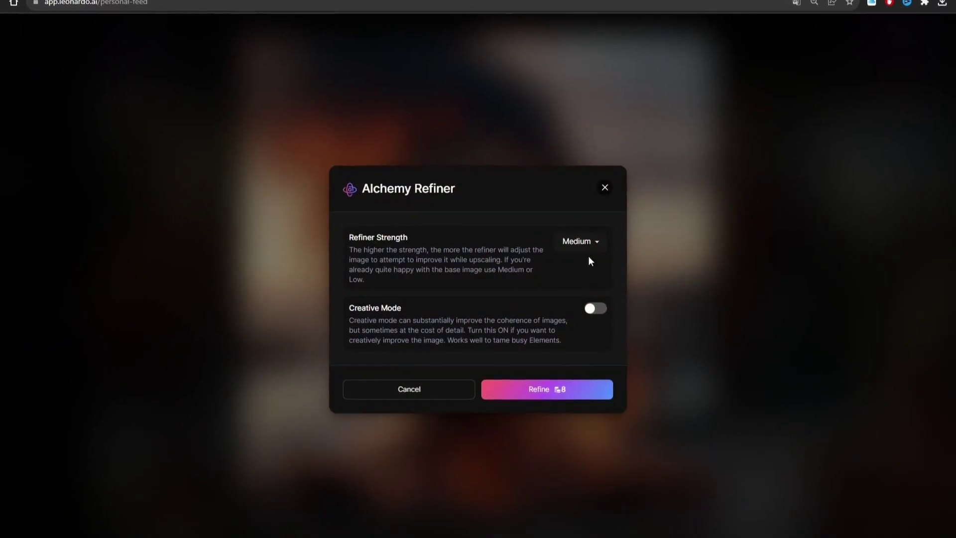
left_click(582, 243)
left_click(582, 267)
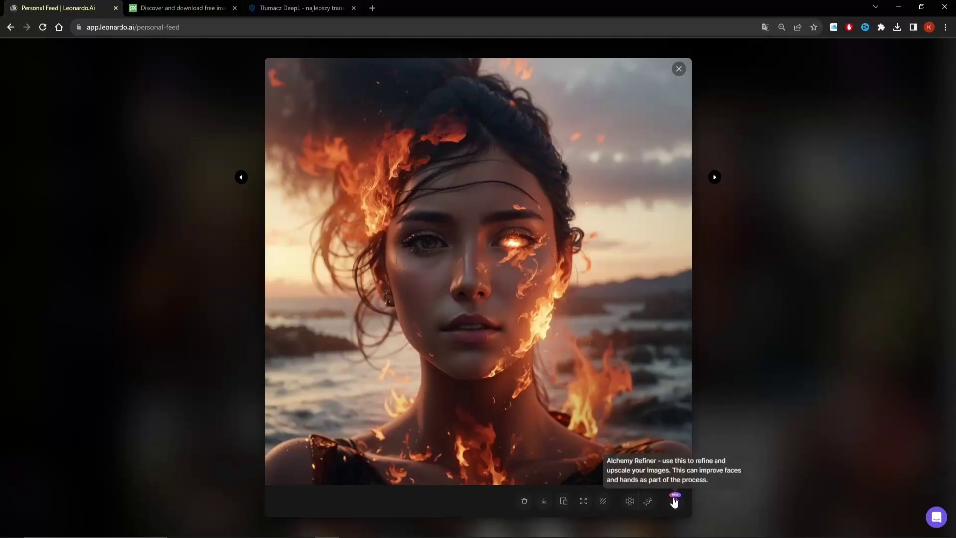
left_click(673, 497)
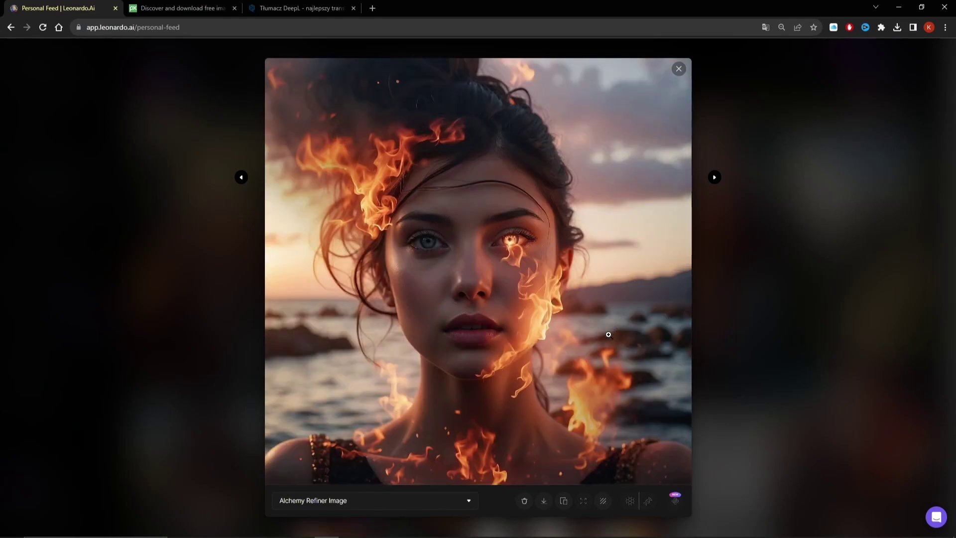
left_click(418, 501)
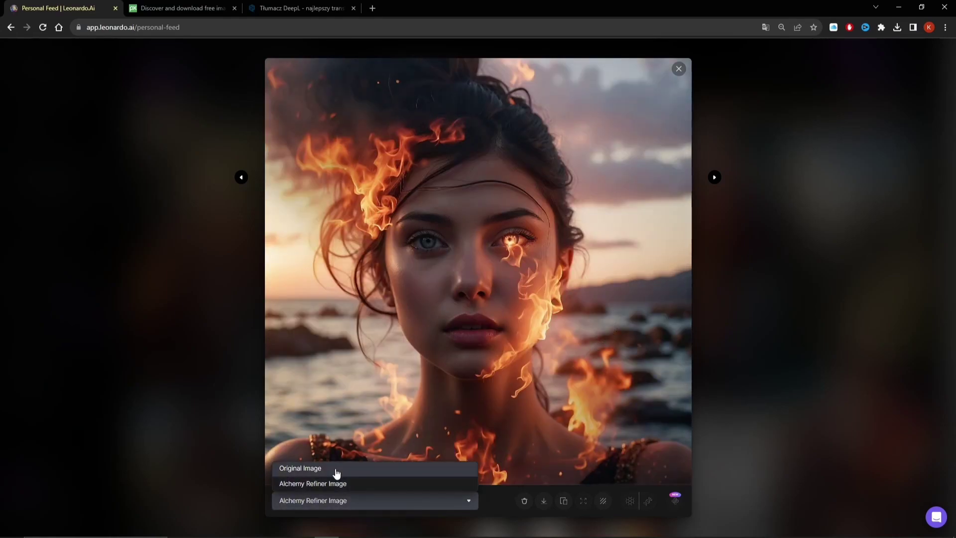
left_click(336, 474)
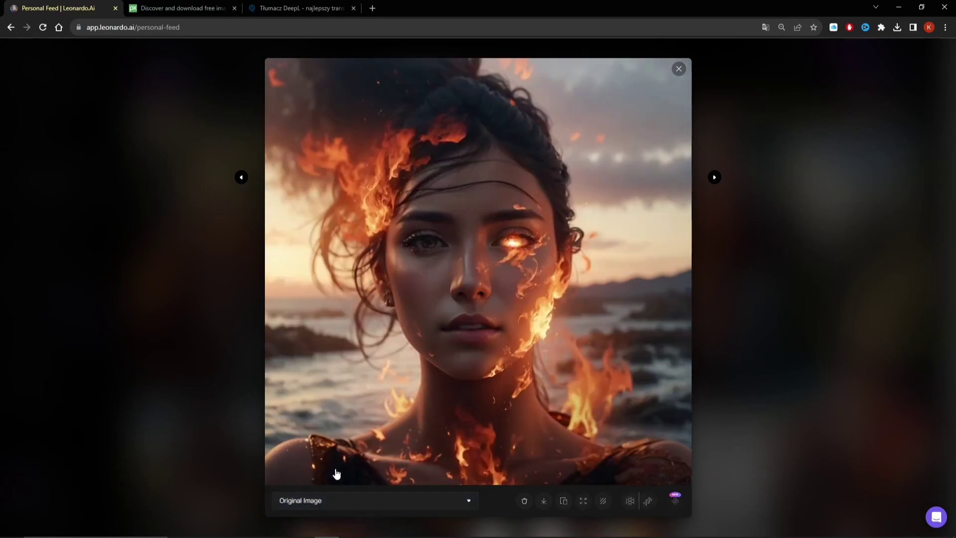
left_click(357, 500)
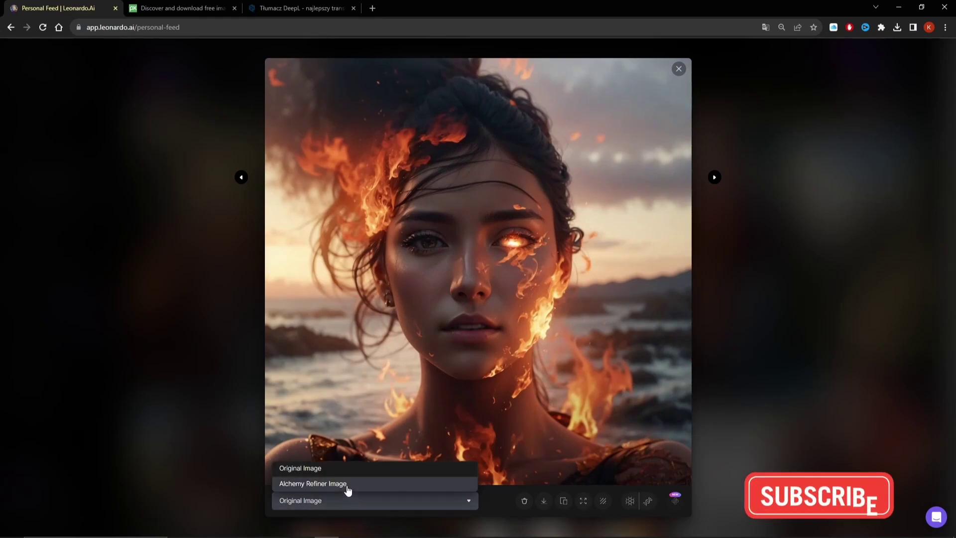
left_click(347, 484)
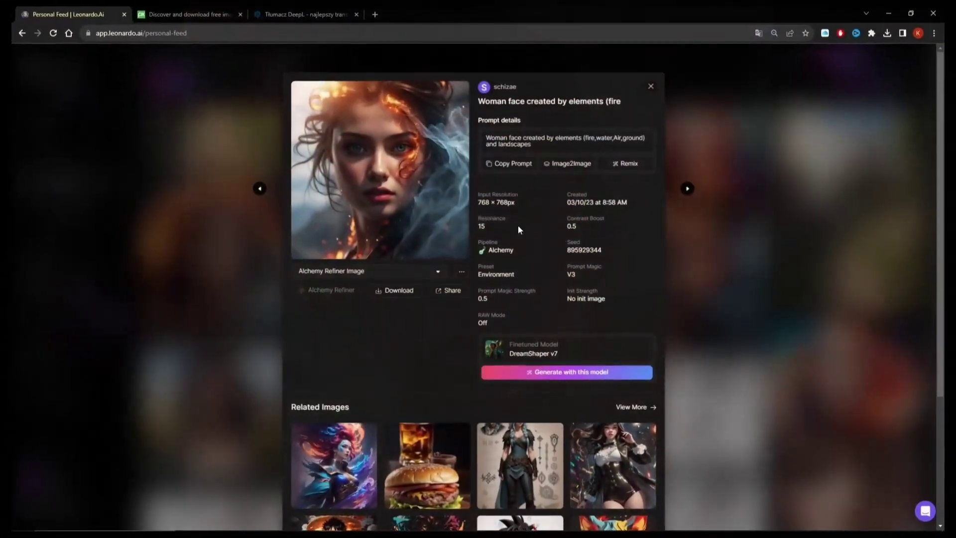
left_click(369, 175)
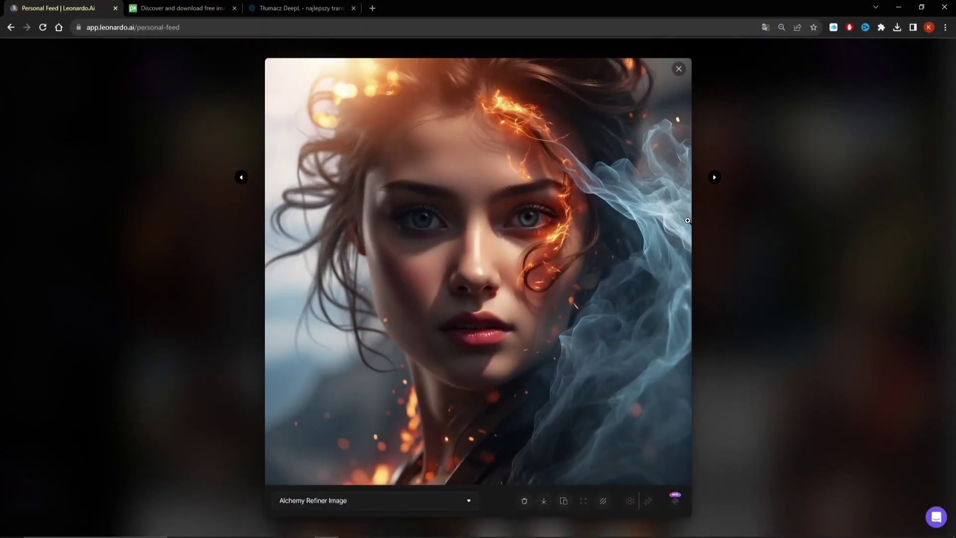
left_click(329, 500)
left_click(319, 468)
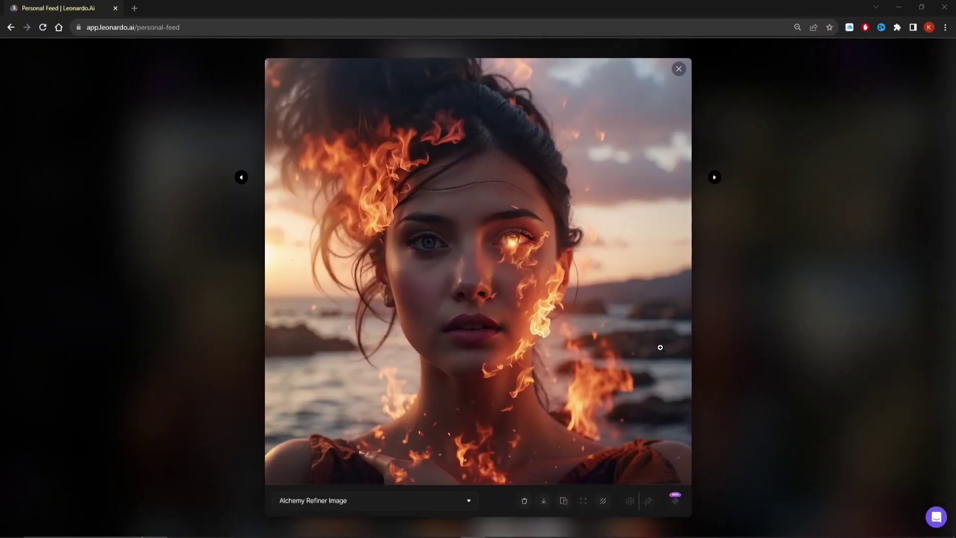
Check the fire-woman versions, then delete and confirm removal of its Alchemy Refiner Image
left_click(433, 501)
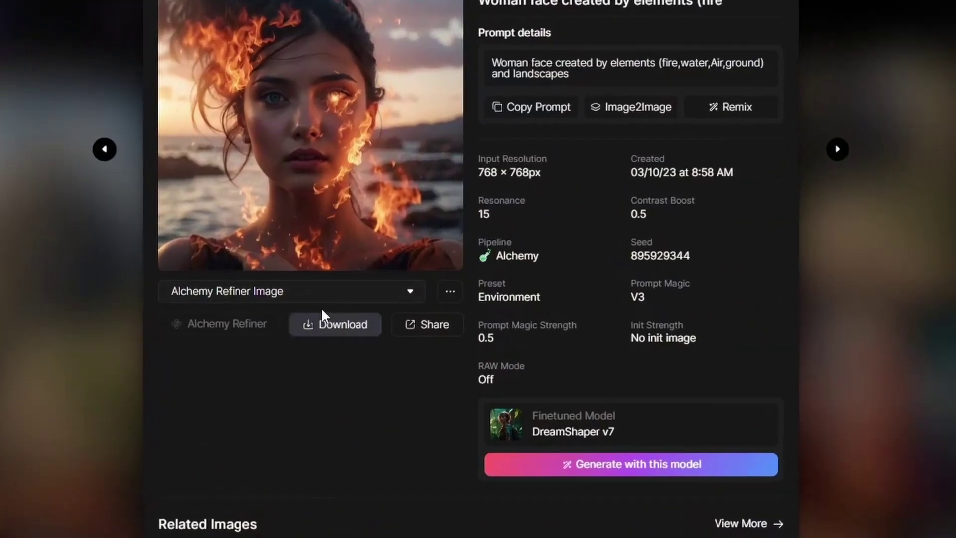
left_click(274, 312)
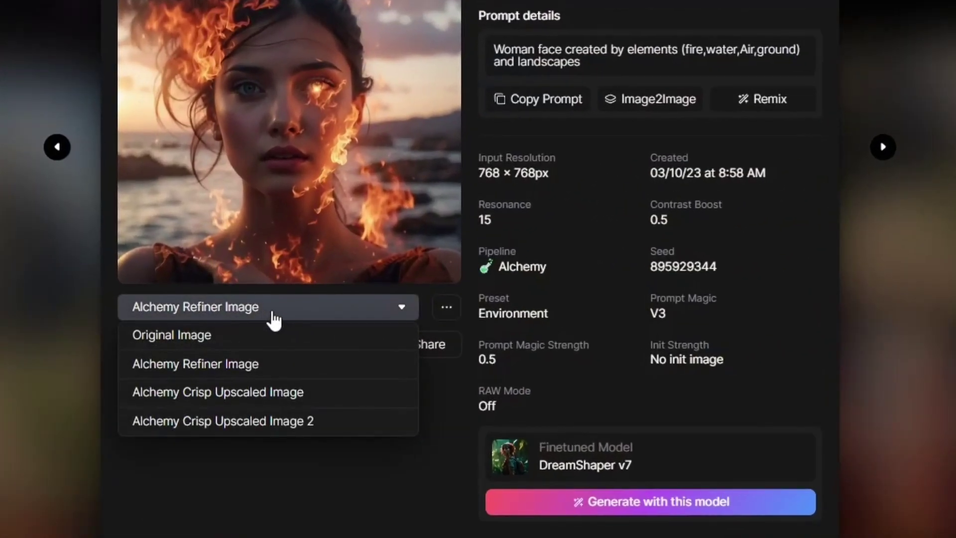
left_click(228, 377)
left_click(446, 309)
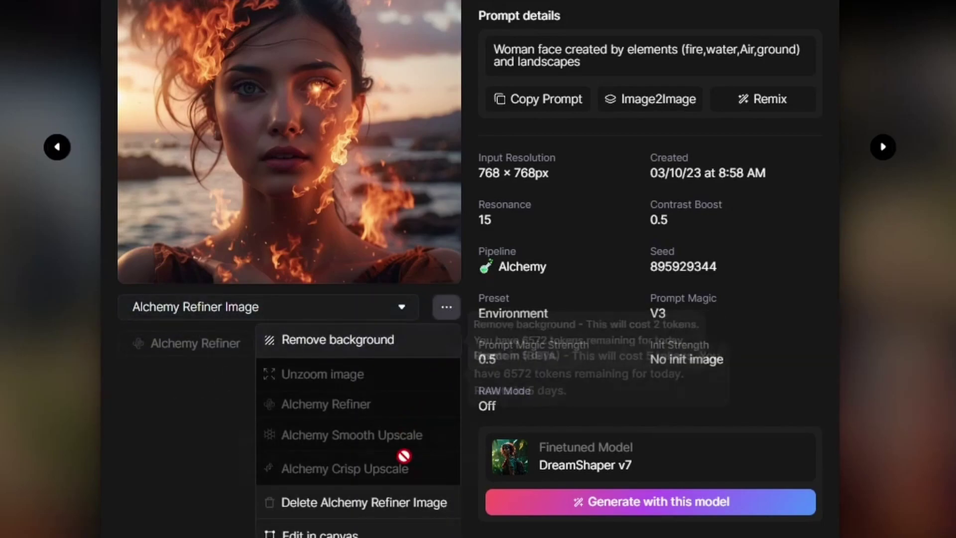
left_click(407, 504)
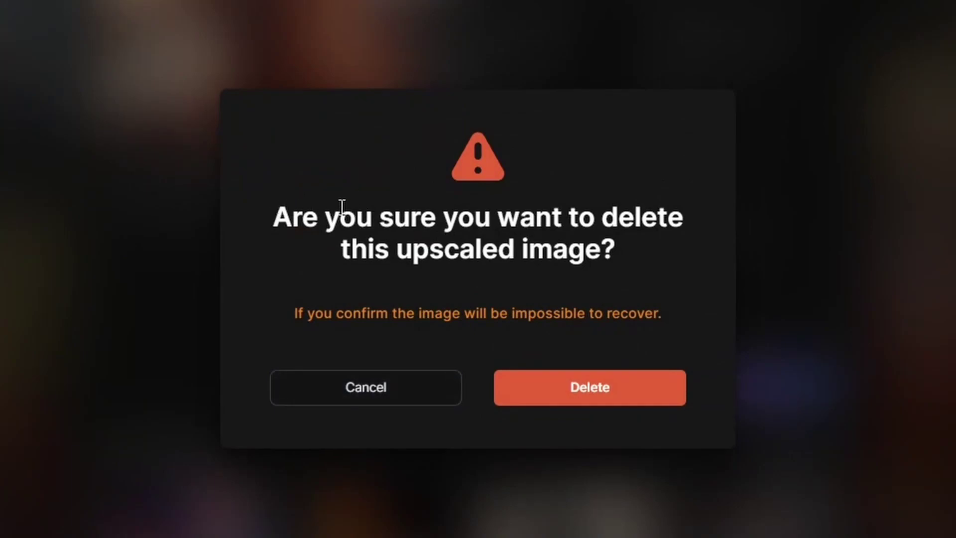
left_click(678, 392)
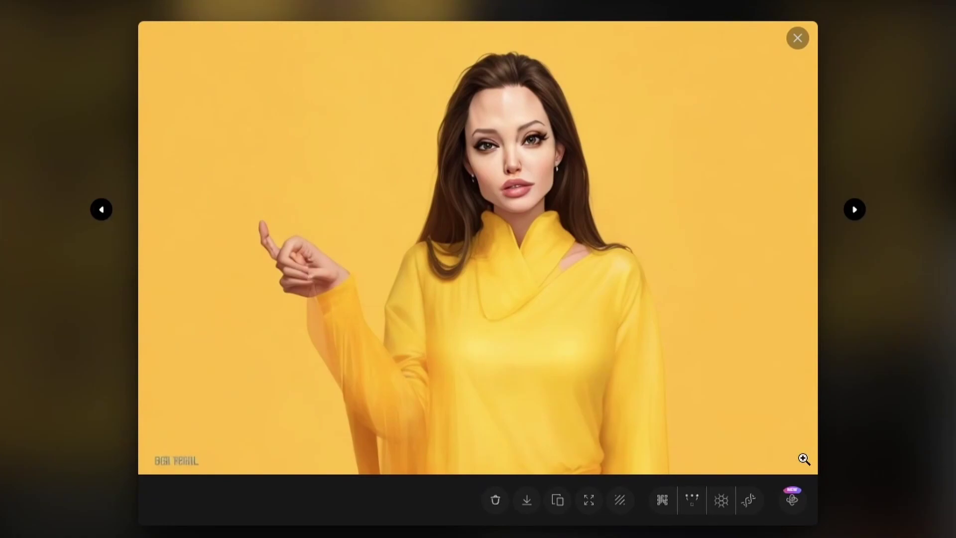
Refine the yellow-sweater portrait at High strength with Creative Mode on
left_click(792, 499)
left_click(656, 210)
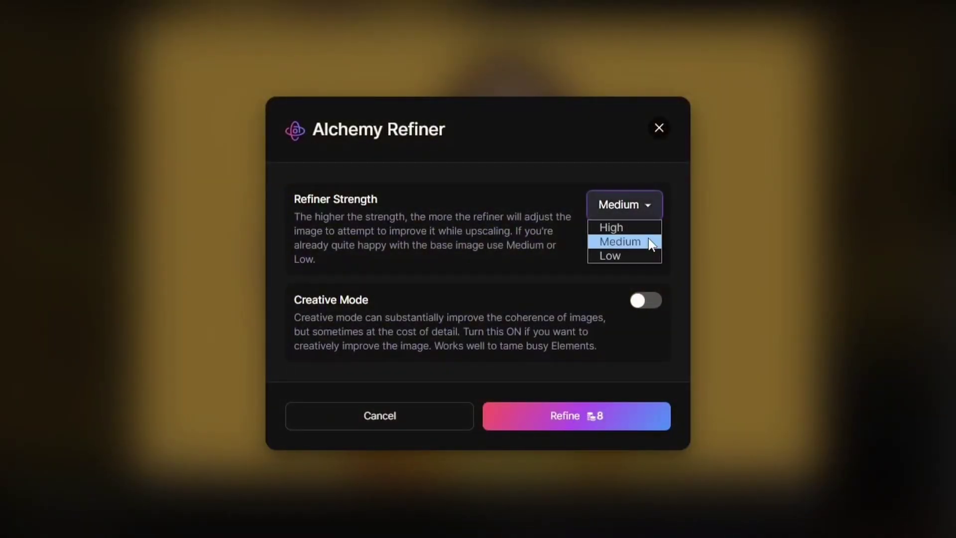
left_click(647, 227)
left_click(645, 299)
left_click(640, 415)
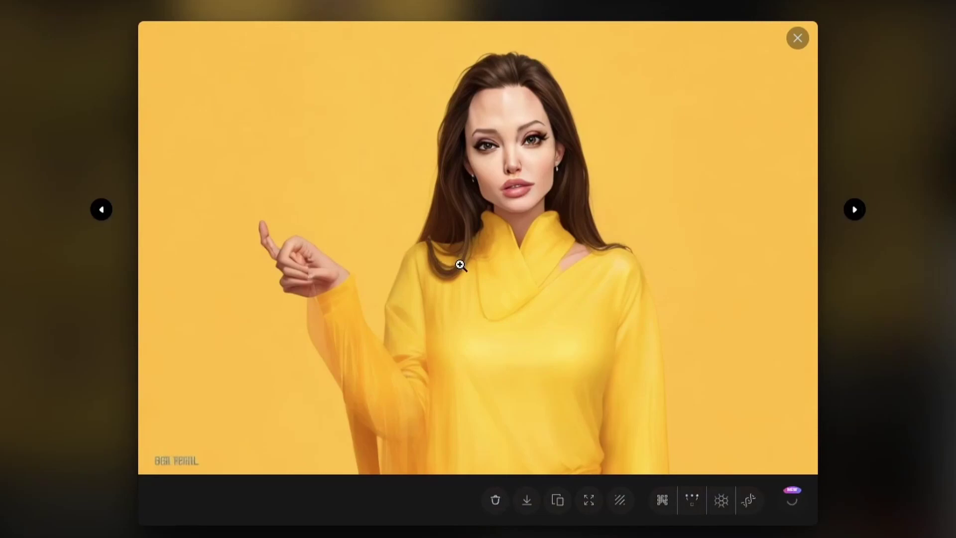
Compare the yellow portrait's original and refined versions, then open the Goku image full-size
left_click(304, 265)
left_click(390, 290)
key("Right")
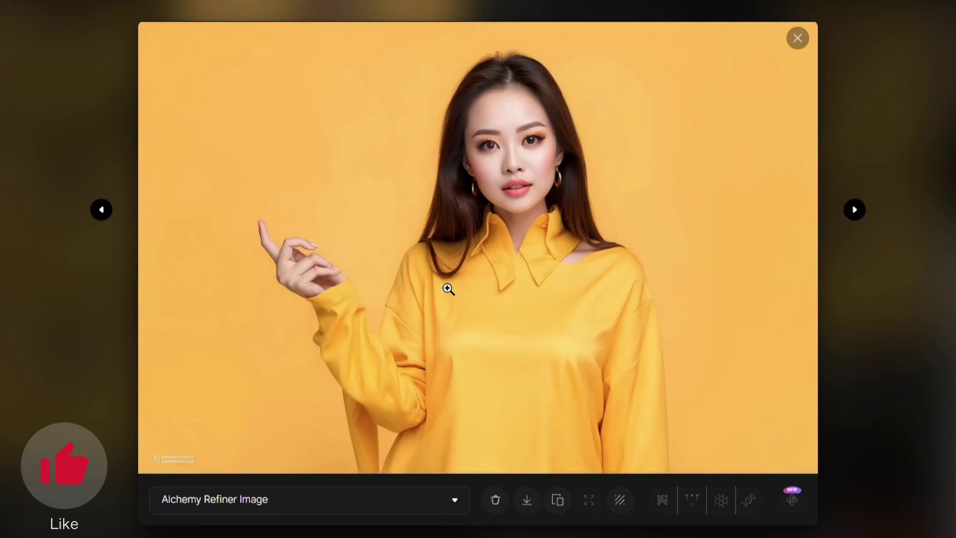
left_click(246, 501)
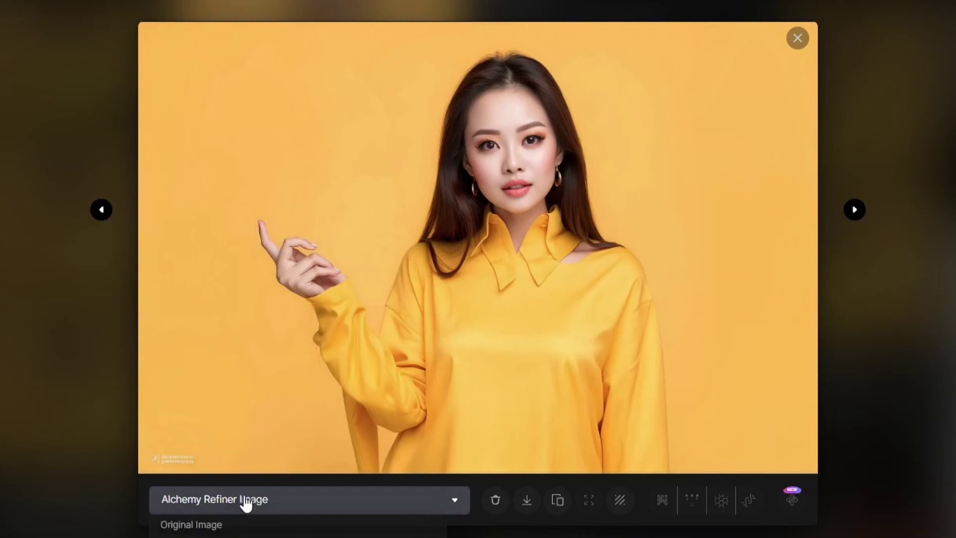
left_click(224, 527)
left_click(243, 508)
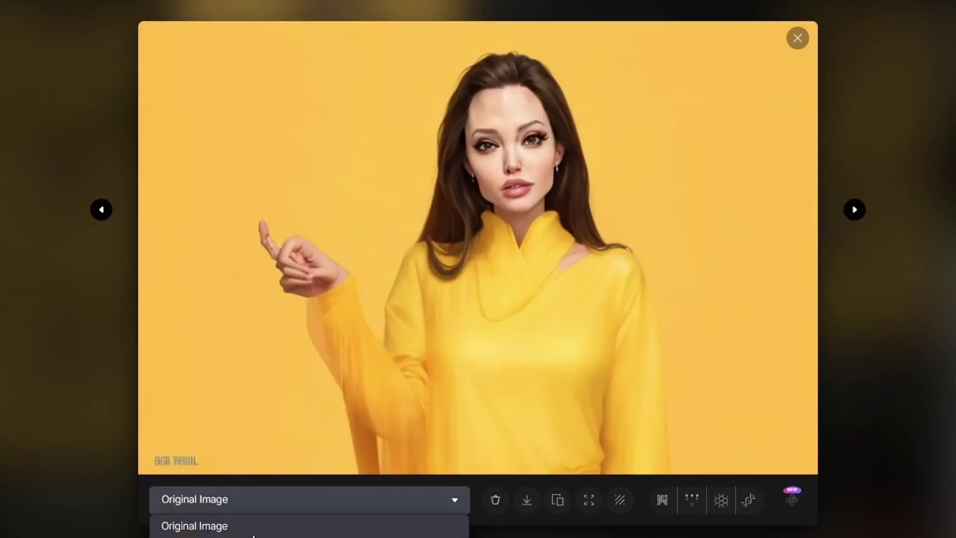
left_click(224, 527)
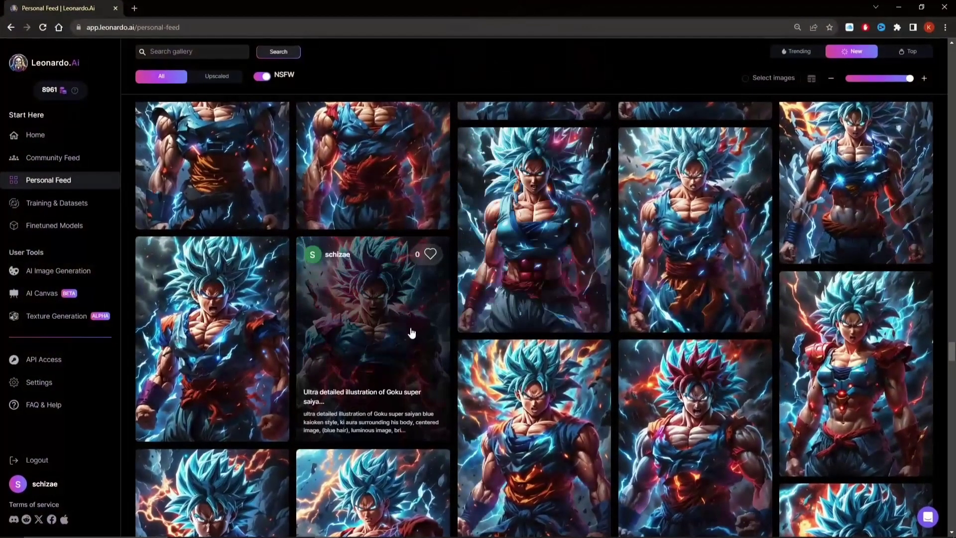
left_click(410, 331)
left_click(417, 288)
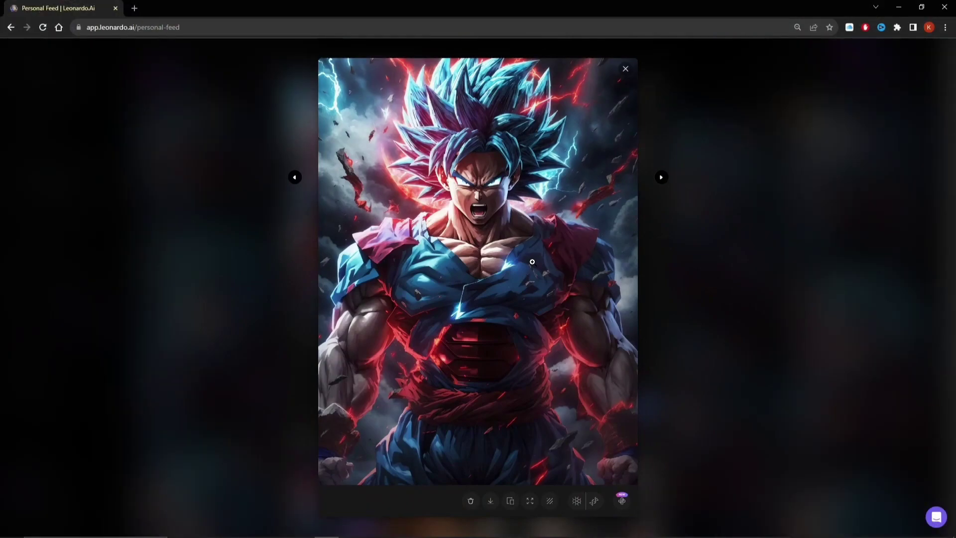
Refine the Goku image and toggle between its Original and Alchemy Refiner versions
left_click(621, 502)
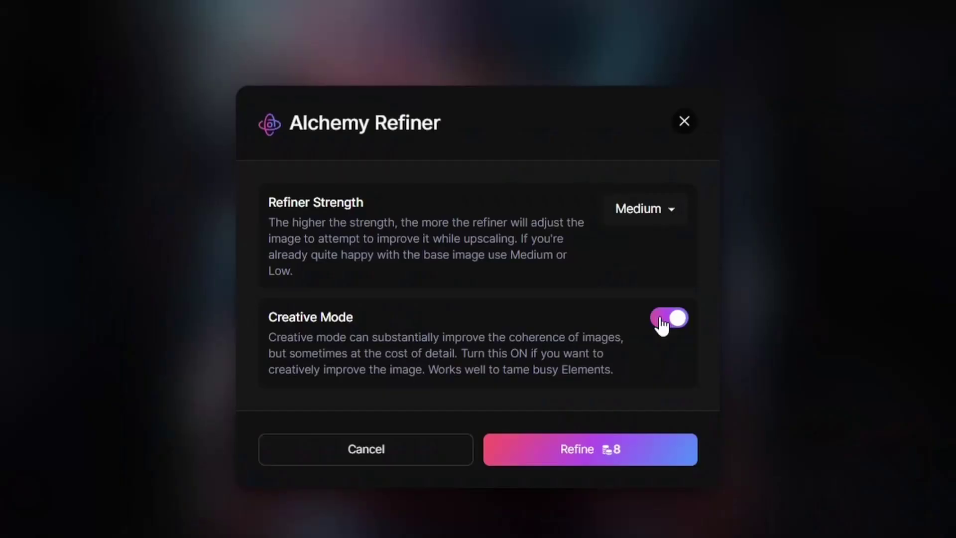
left_click(611, 453)
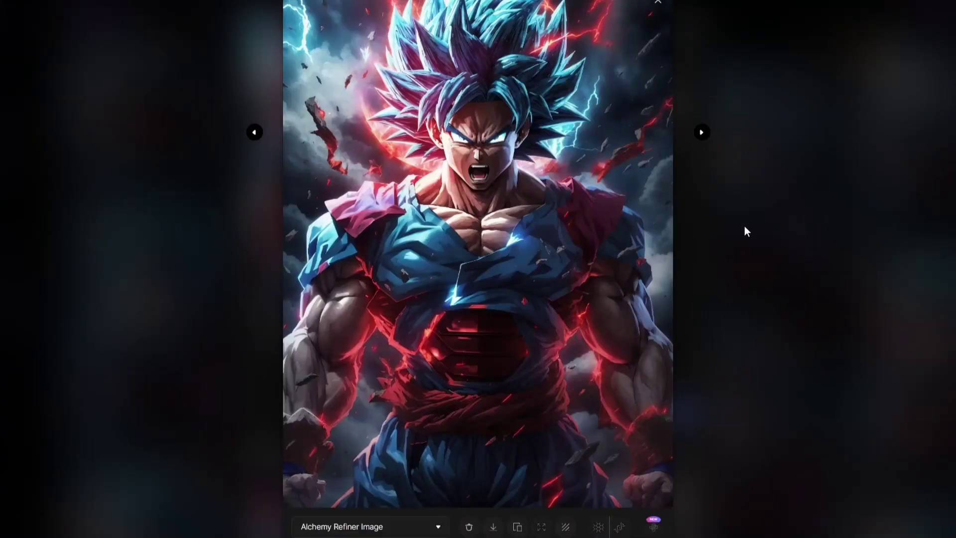
left_click(416, 526)
left_click(367, 494)
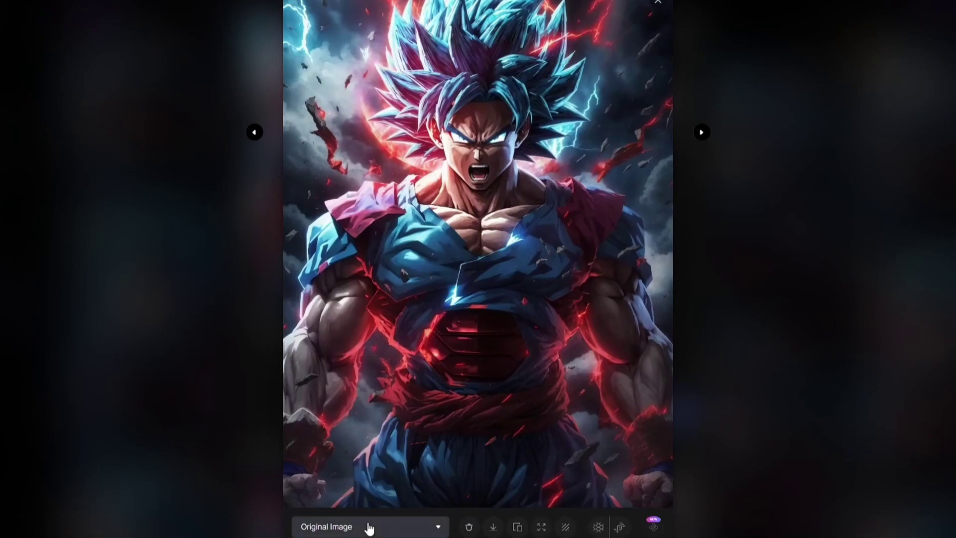
left_click(366, 525)
left_click(355, 509)
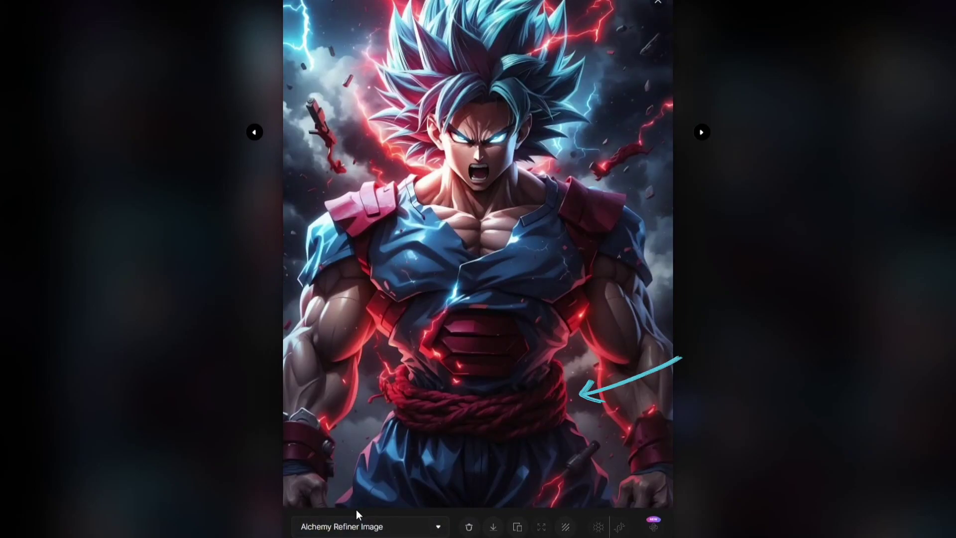
left_click(362, 525)
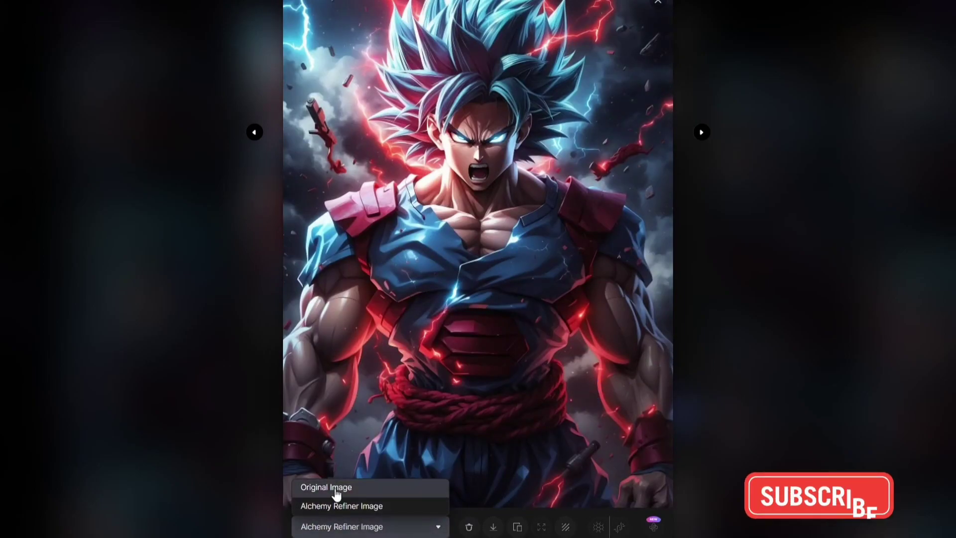
left_click(329, 487)
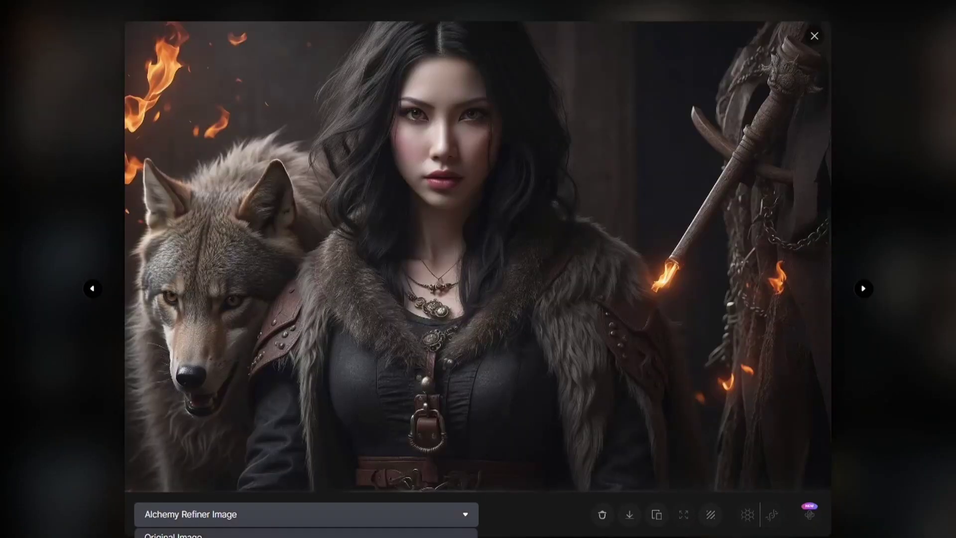
Compare the wolf portrait's original and refined versions, ending on the refined one
left_click(239, 535)
left_click(249, 514)
left_click(239, 535)
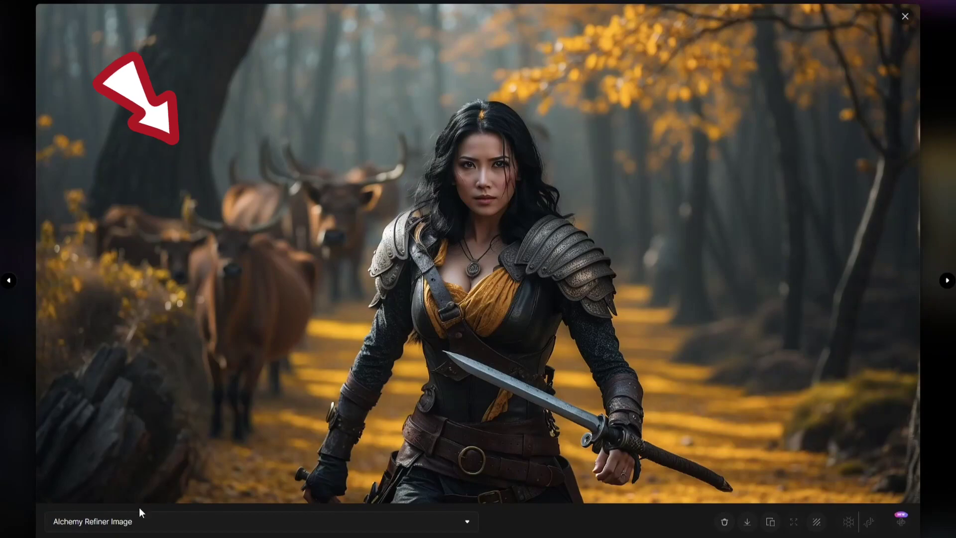
Compare the forest swordswoman's original and refined versions, ending on the refined one
left_click(119, 520)
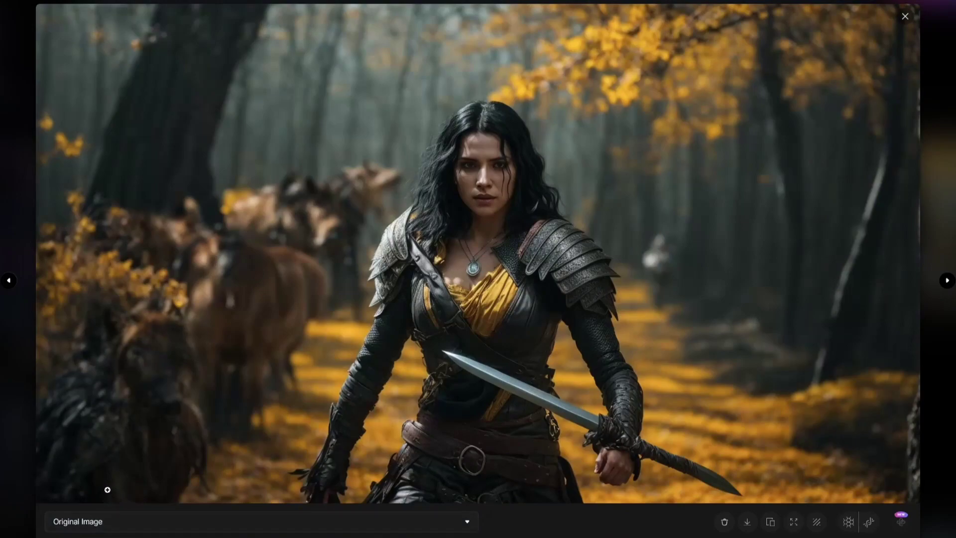
left_click(123, 520)
left_click(131, 501)
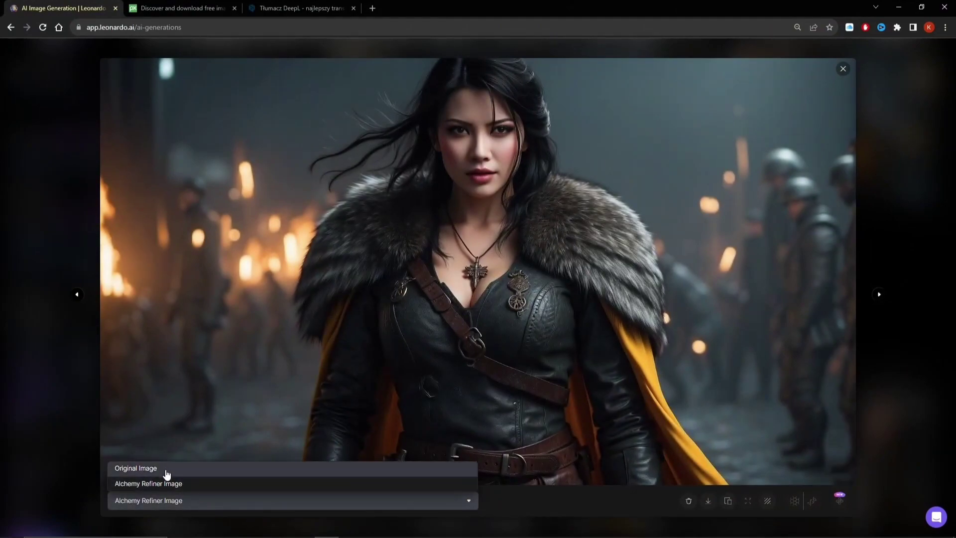
Compare the fur-caped portrait's original and refined versions, ending on the refined one
left_click(165, 467)
left_click(179, 506)
left_click(147, 469)
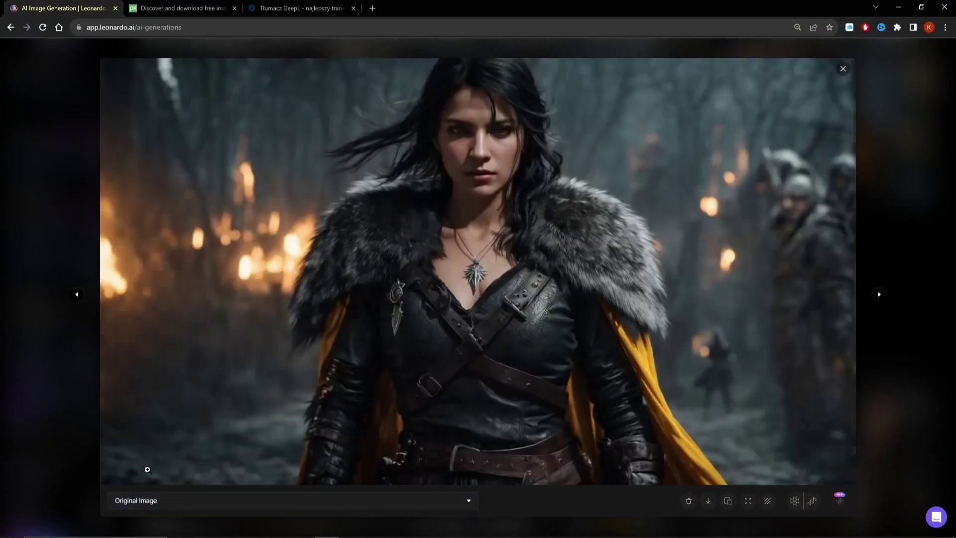
left_click(164, 505)
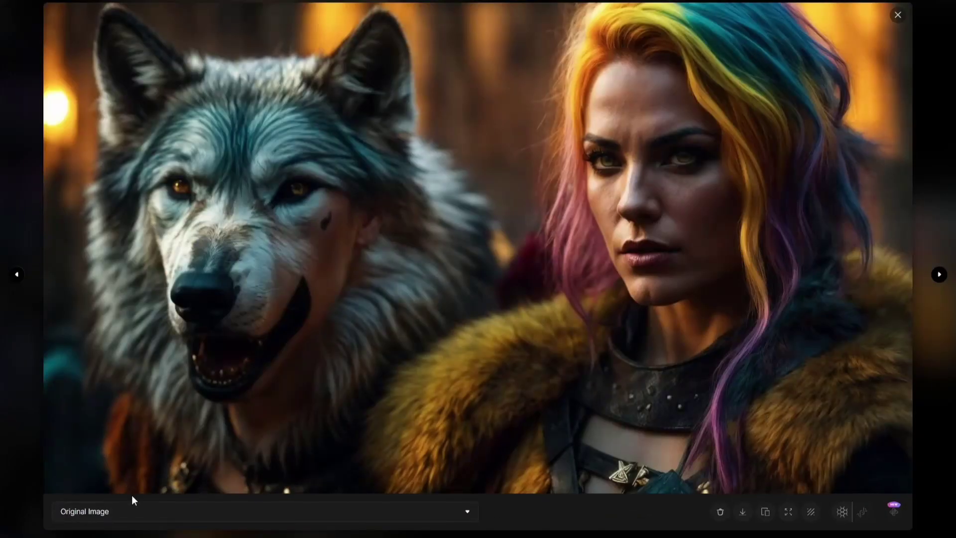
View the refined rainbow-haired portrait and select the headpiece portrait's Alchemy Refiner version
left_click(132, 499)
left_click(125, 521)
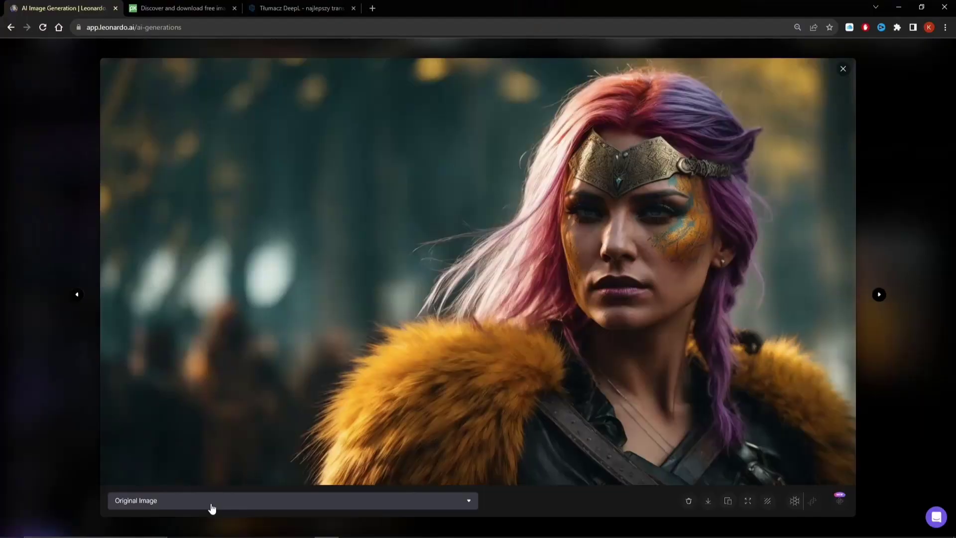
left_click(211, 502)
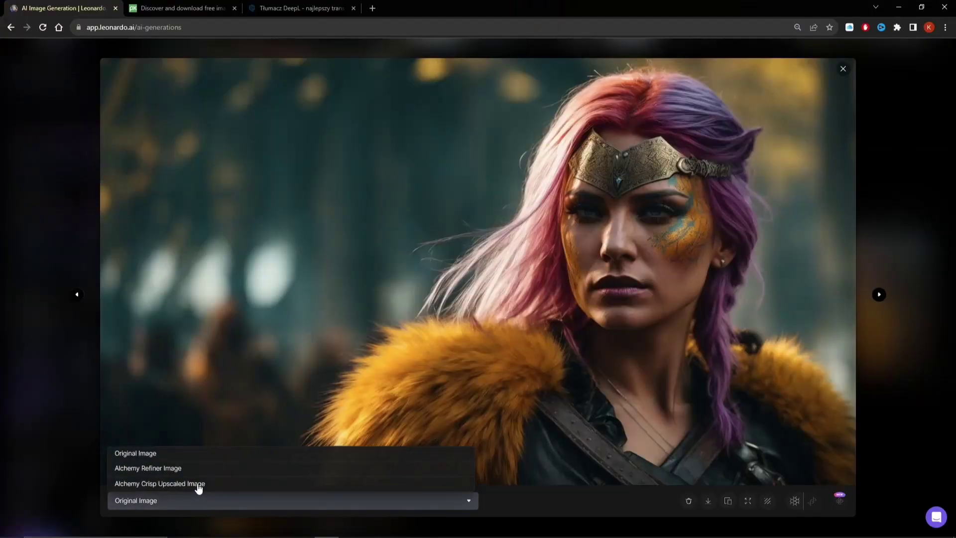
left_click(192, 468)
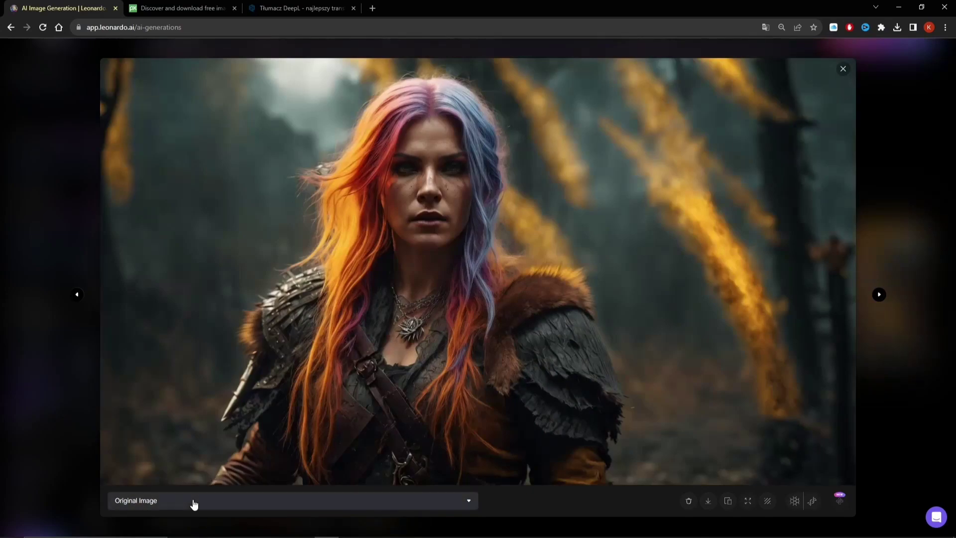
left_click(192, 502)
Switch the blonde woman with wolves image to its Alchemy Refiner version
left_click(154, 484)
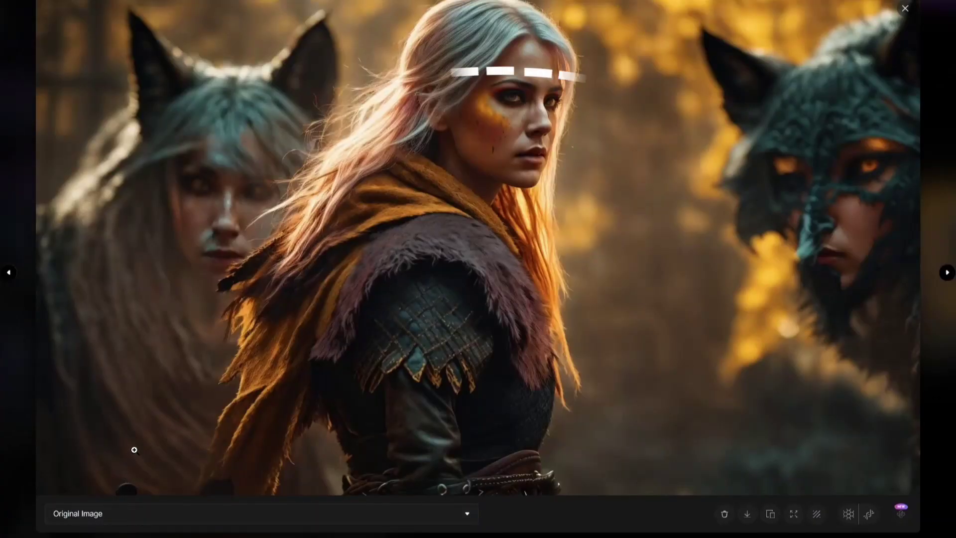
left_click(127, 513)
left_click(133, 493)
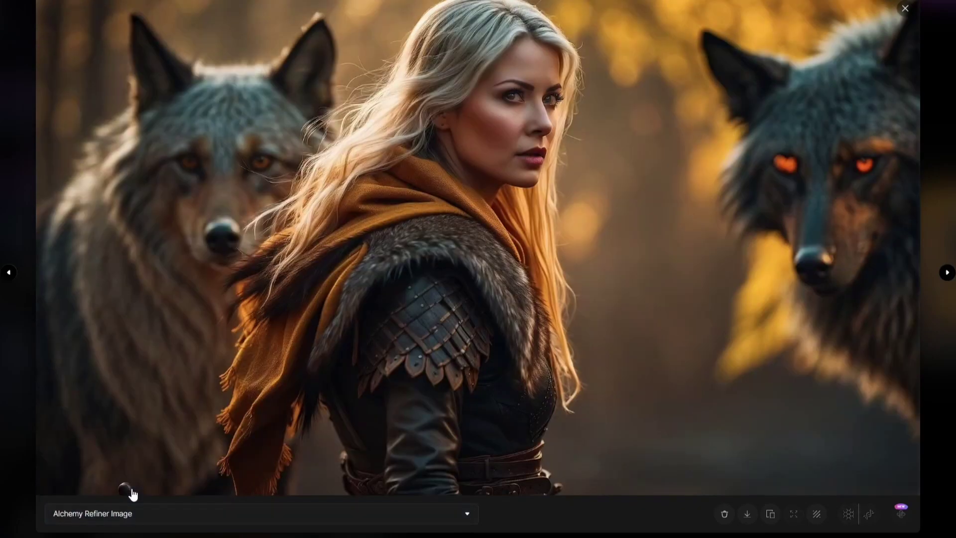
left_click(152, 512)
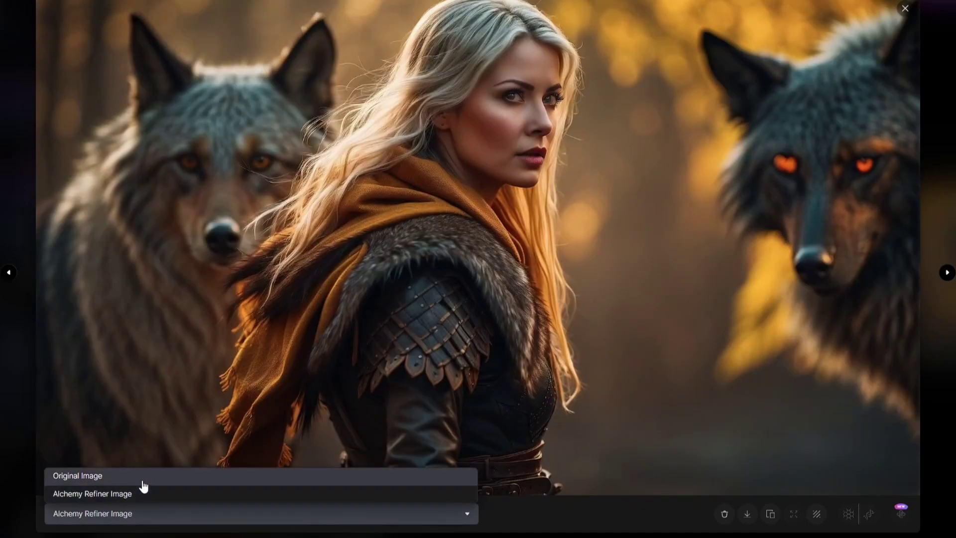
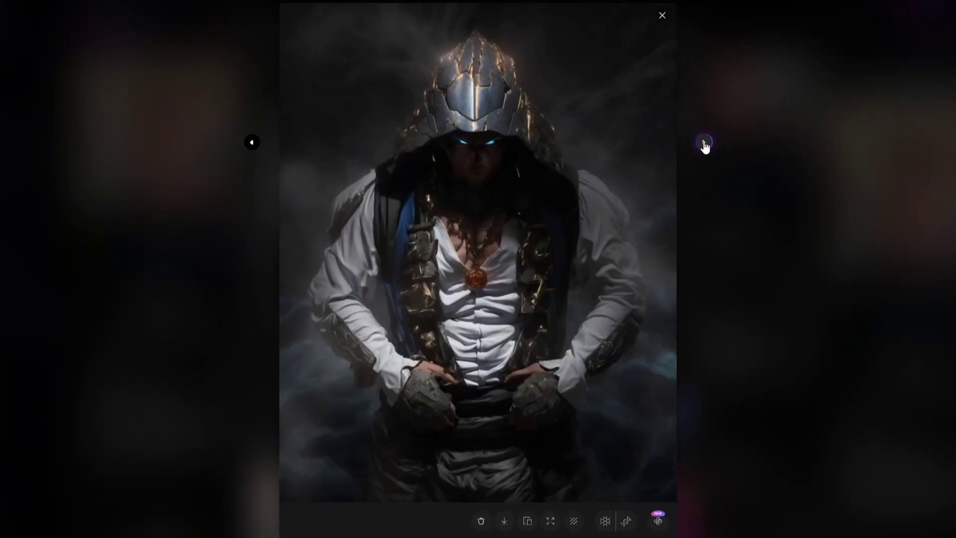
Refine the red-eyed hooded figure with Alchemy Refiner in Creative Mode at High strength
left_click(704, 144)
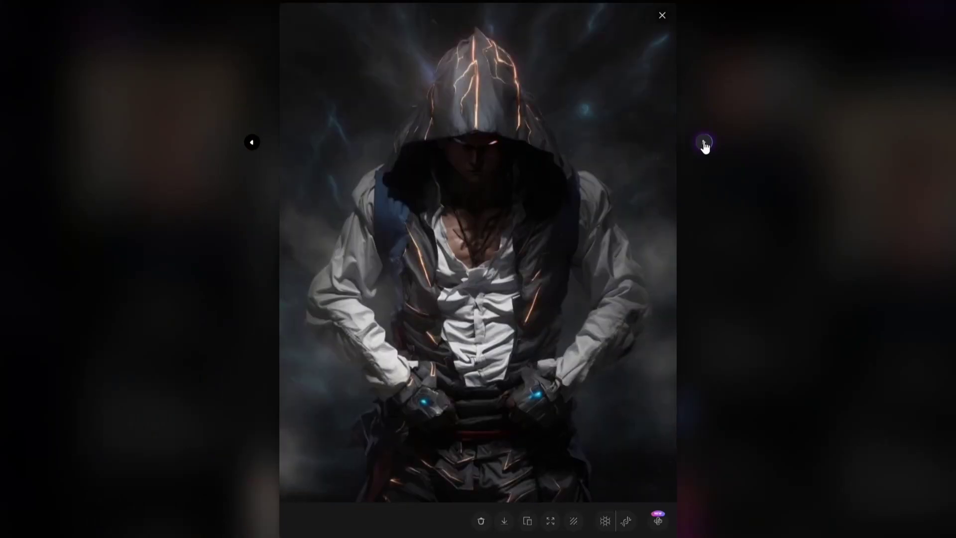
left_click(705, 143)
left_click(706, 144)
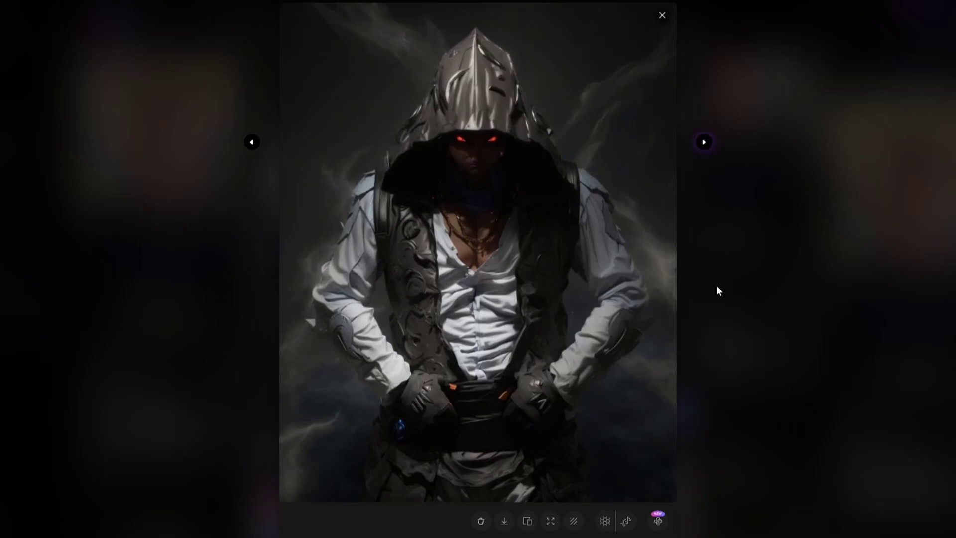
left_click(658, 520)
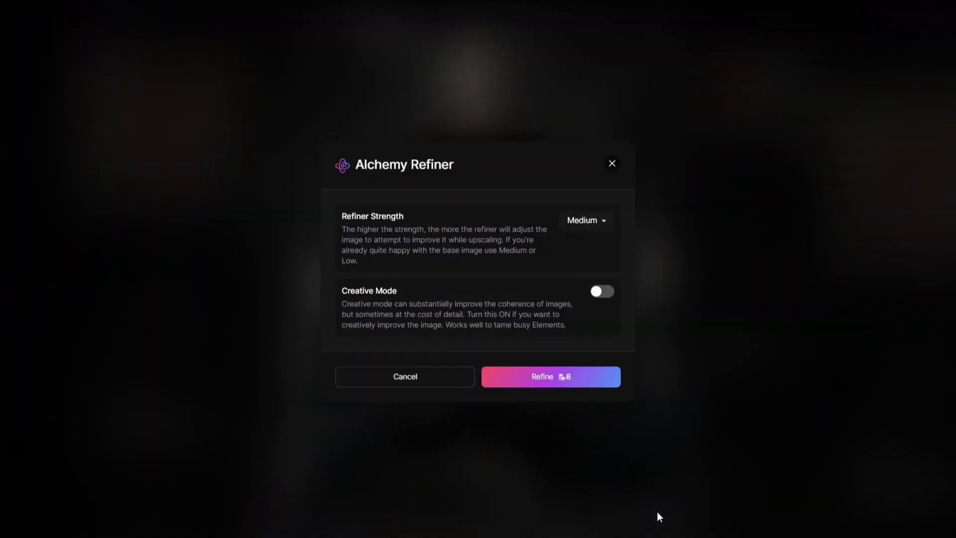
left_click(608, 296)
left_click(598, 222)
left_click(590, 235)
left_click(583, 379)
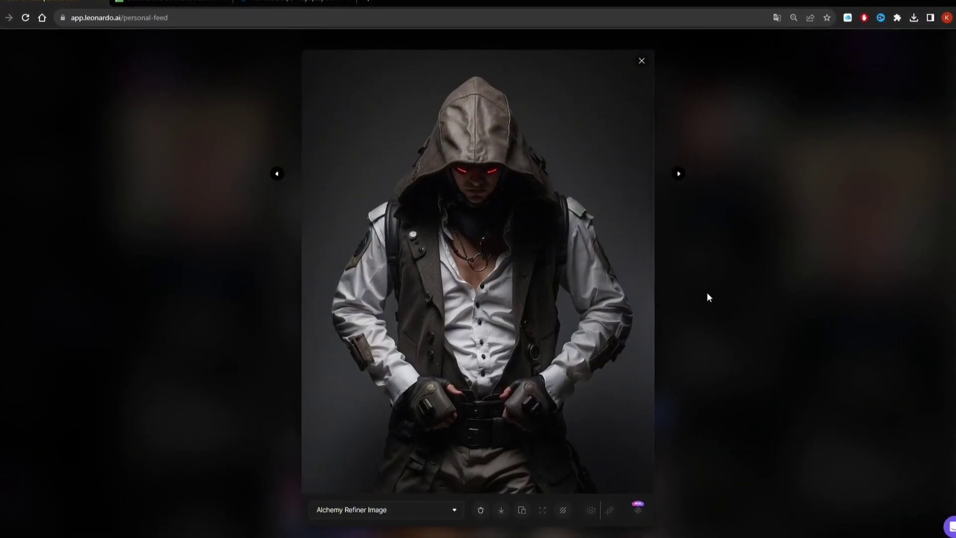
Compare the original and refined versions, then advance to the blue-eyed figure
left_click(418, 510)
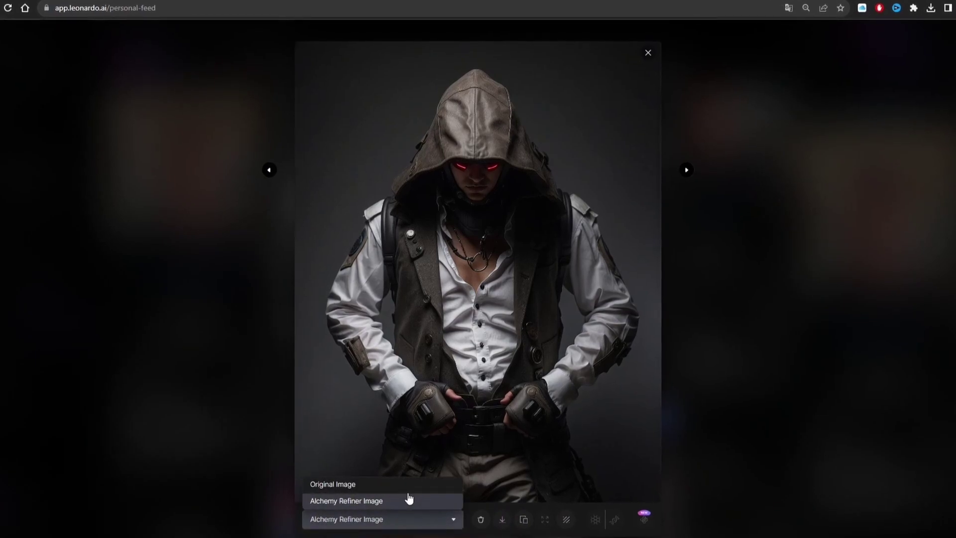
left_click(396, 485)
left_click(389, 523)
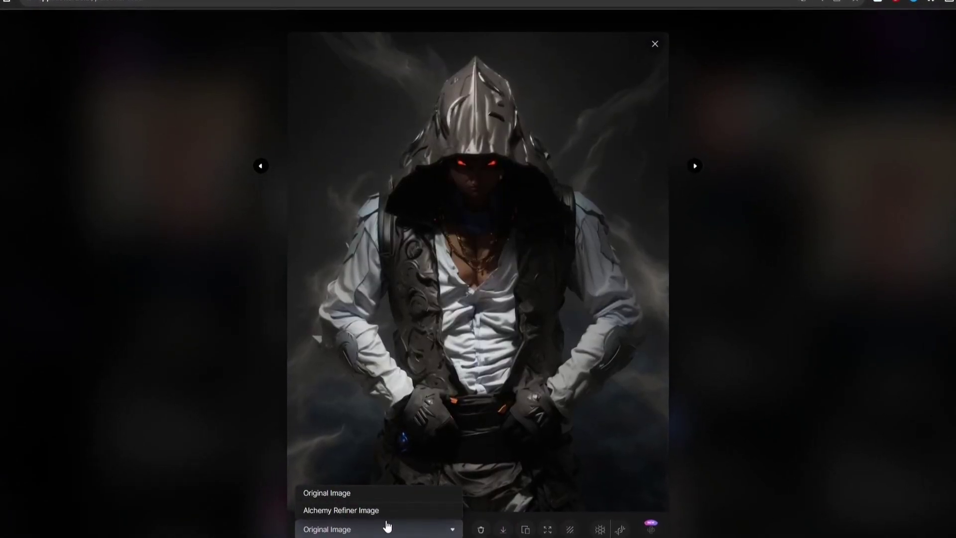
left_click(380, 510)
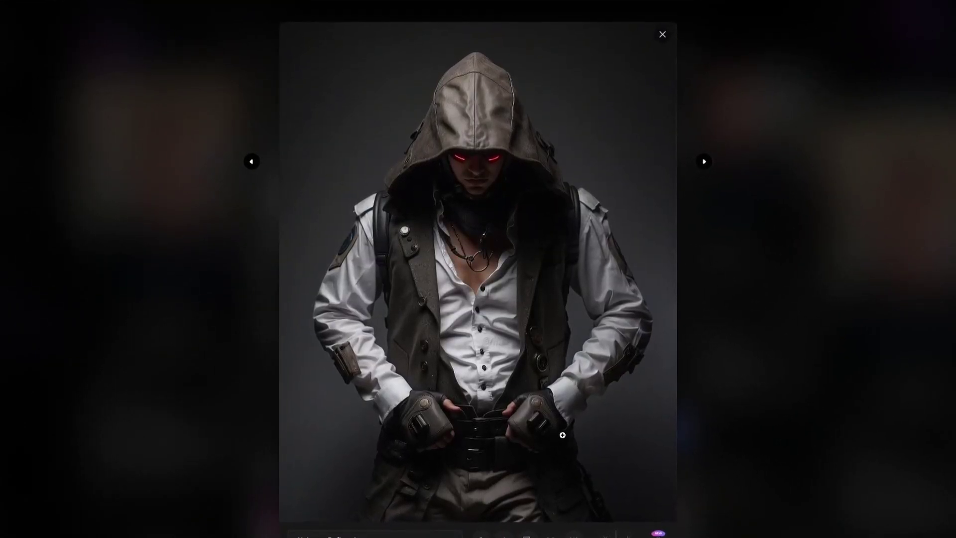
left_click(714, 158)
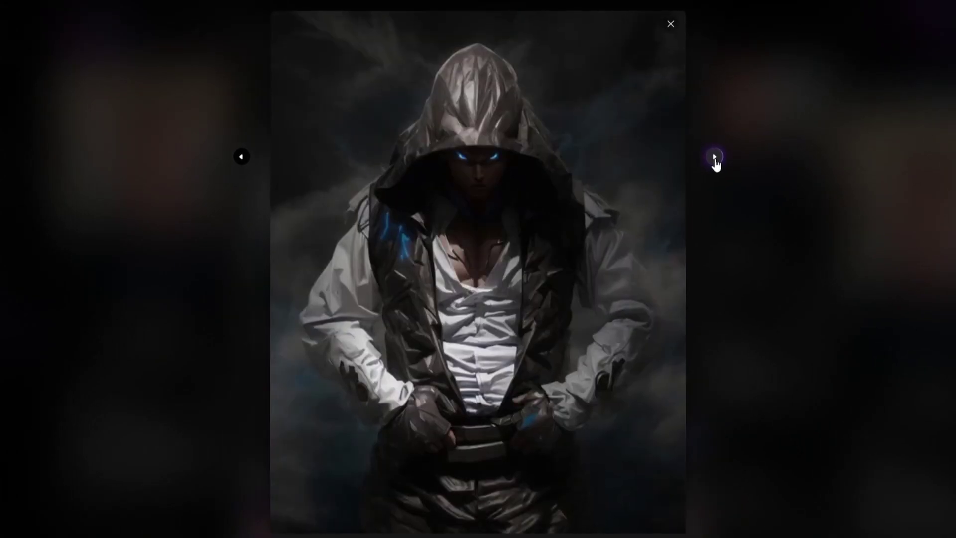